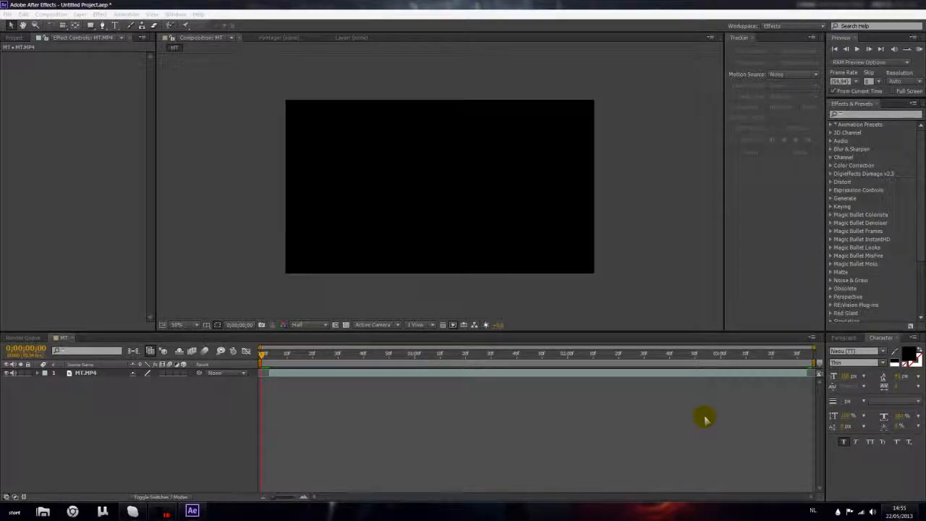
# Select the MT.MP4 footage layer at the start of the composition and run Track Camera on it.
pyautogui.click(745, 375)
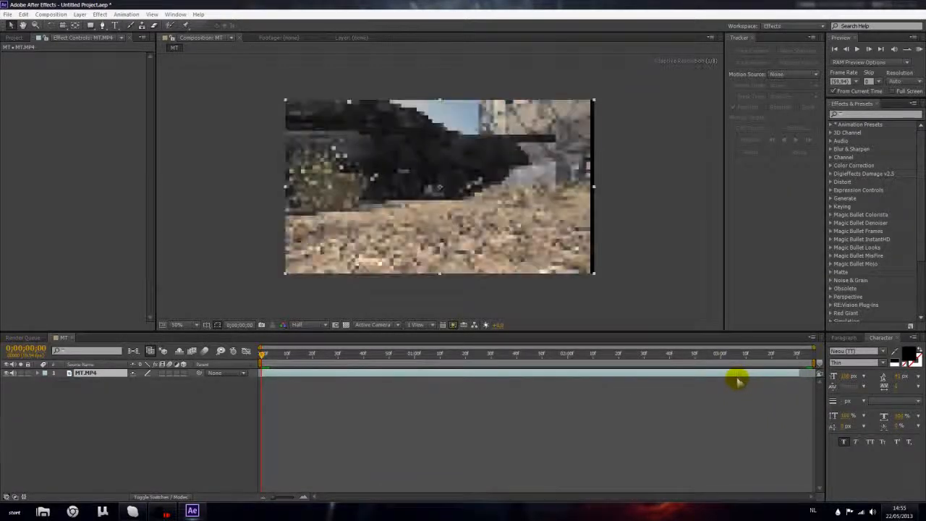
pyautogui.click(747, 304)
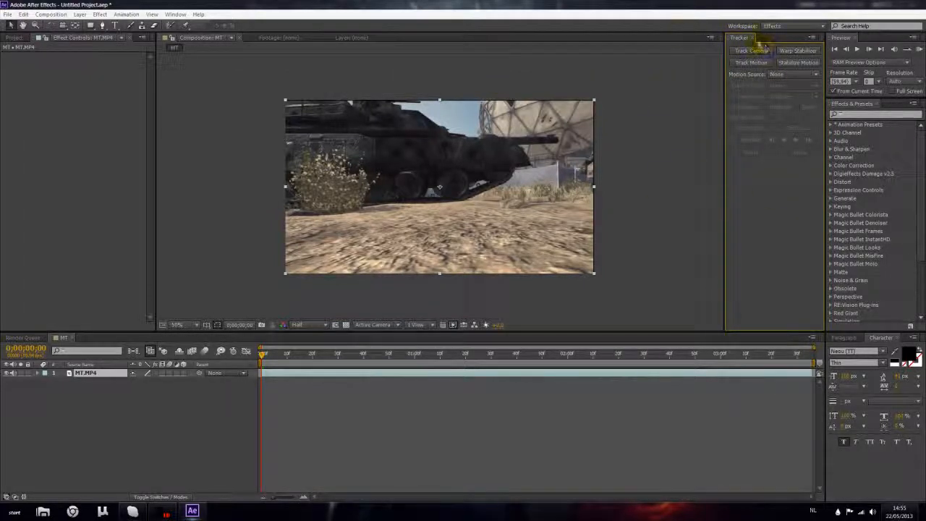
pyautogui.click(176, 15)
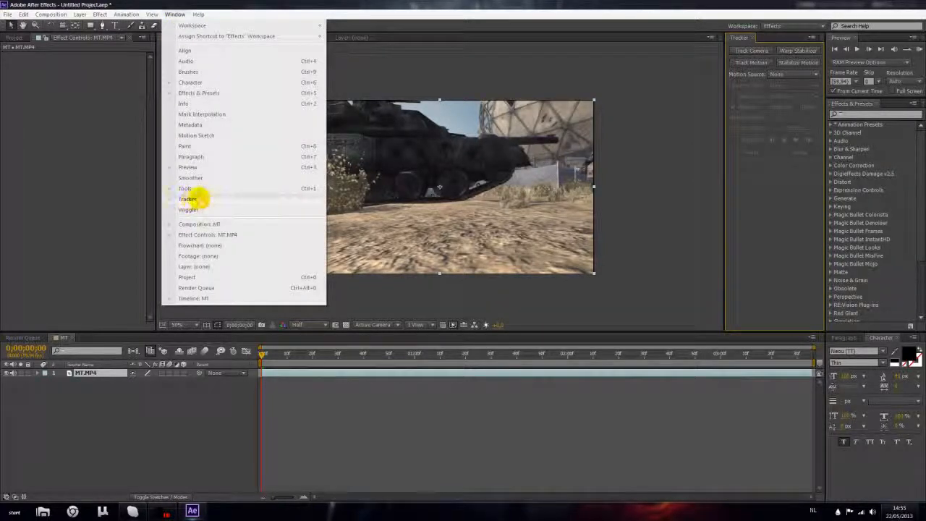
pyautogui.click(762, 186)
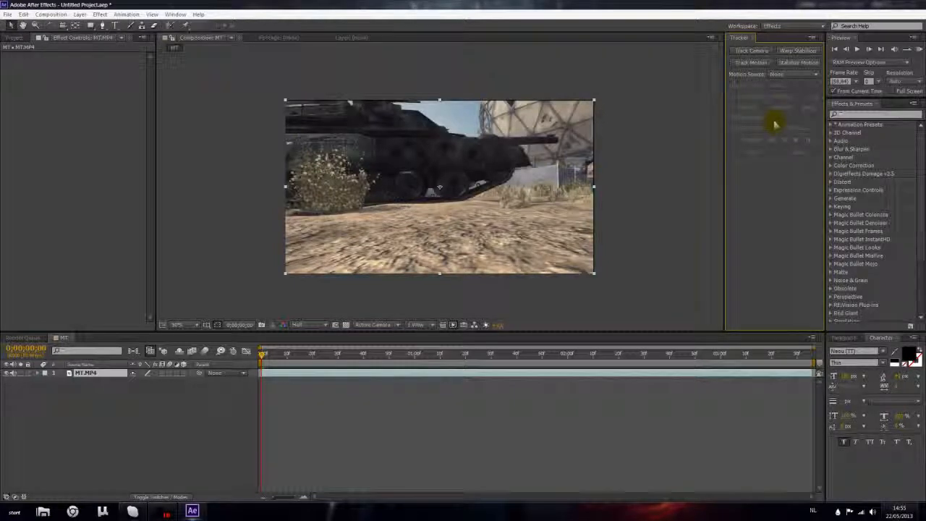
pyautogui.click(178, 398)
pyautogui.click(99, 373)
pyautogui.moveTo(262, 354); pyautogui.dragTo(249, 372)
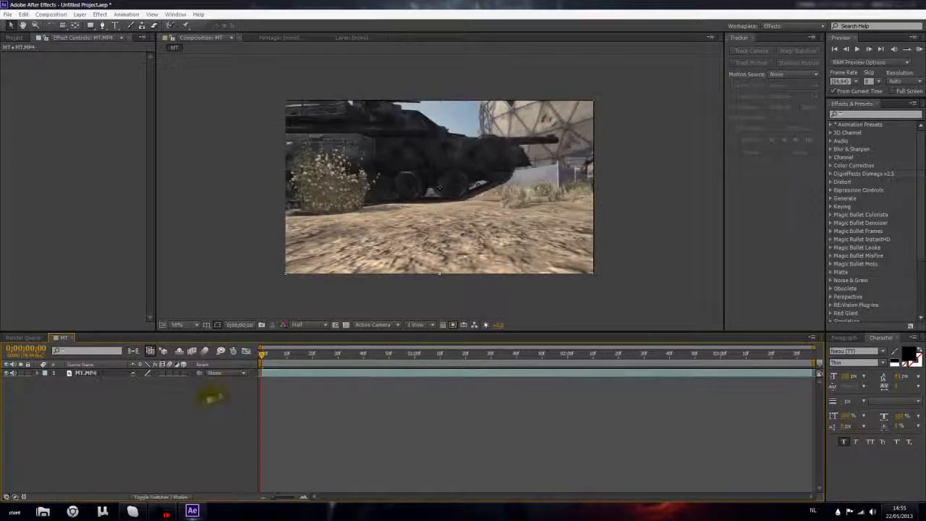
pyautogui.click(109, 372)
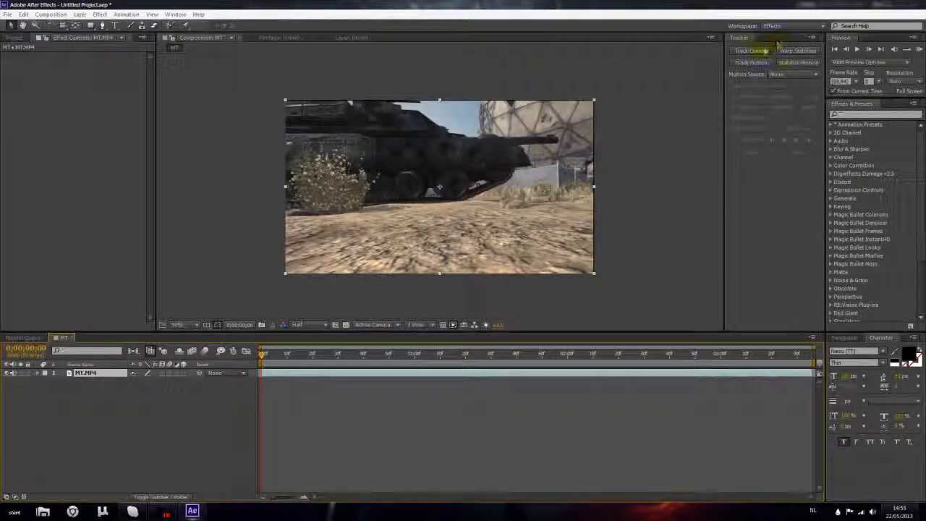
pyautogui.click(752, 52)
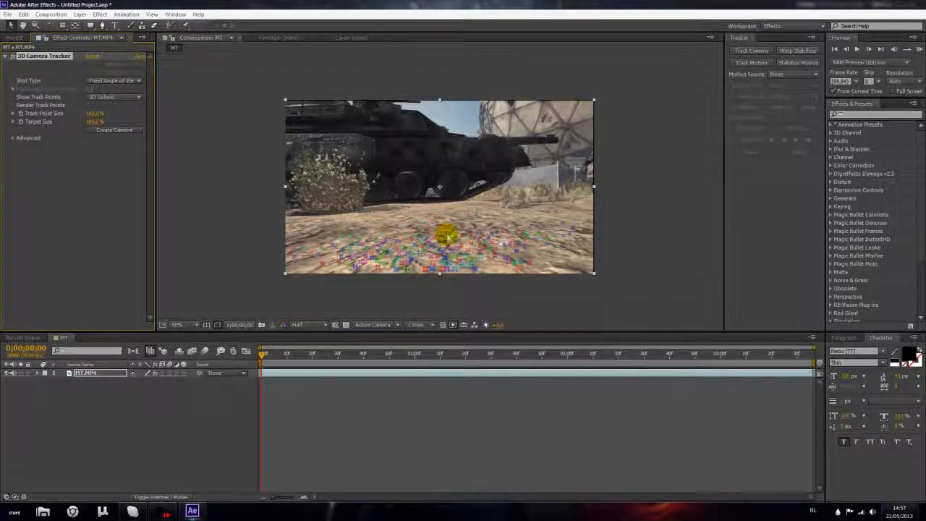
# Target a flat group of three track points on the ground in front of the tank and create a null and camera.
pyautogui.scroll(2, 430, 246)
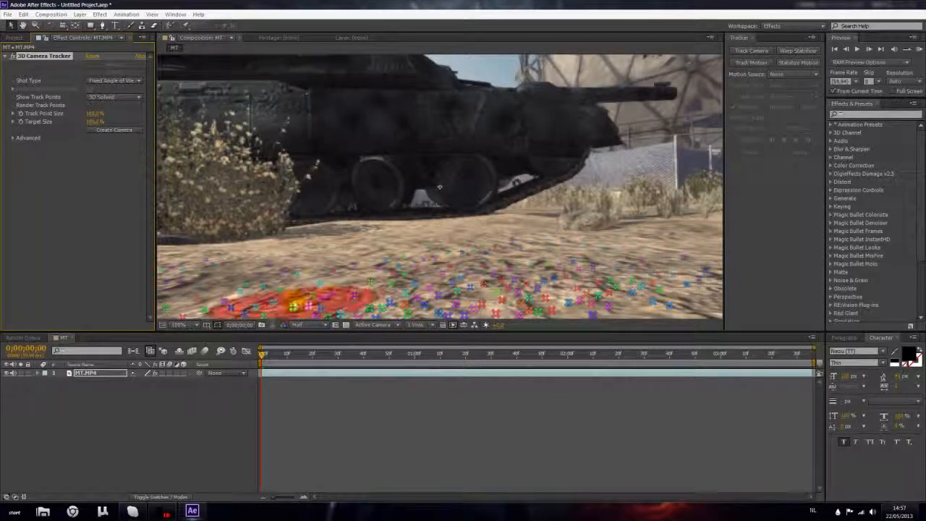
pyautogui.scroll(-2, 470, 281)
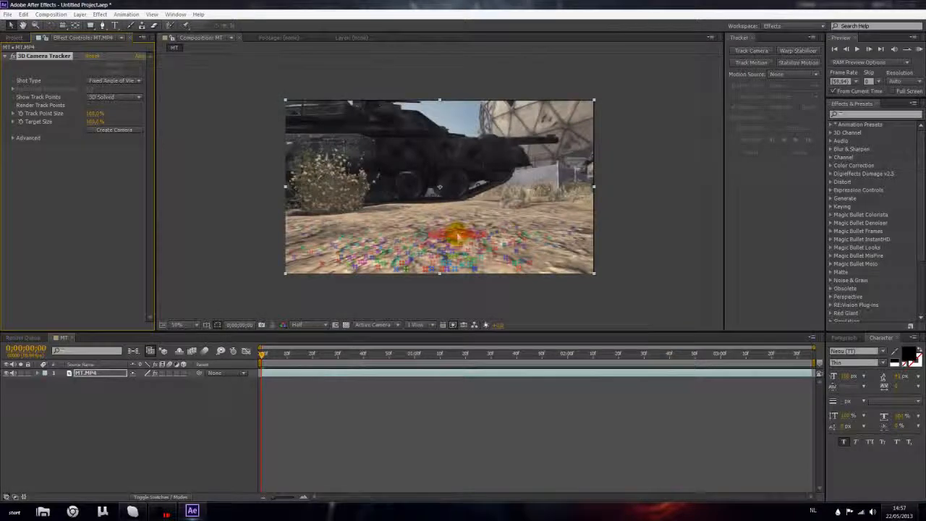
pyautogui.scroll(2, 470, 280)
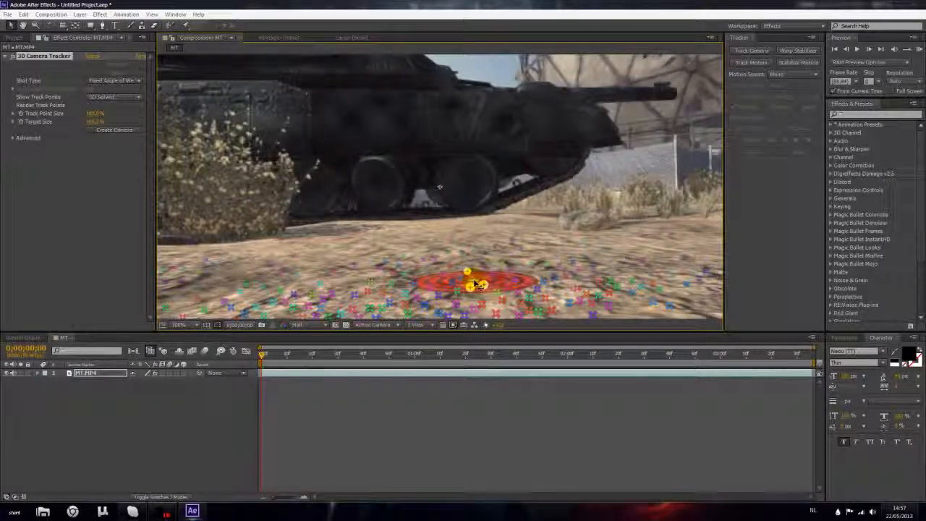
pyautogui.moveTo(263, 354); pyautogui.dragTo(244, 355)
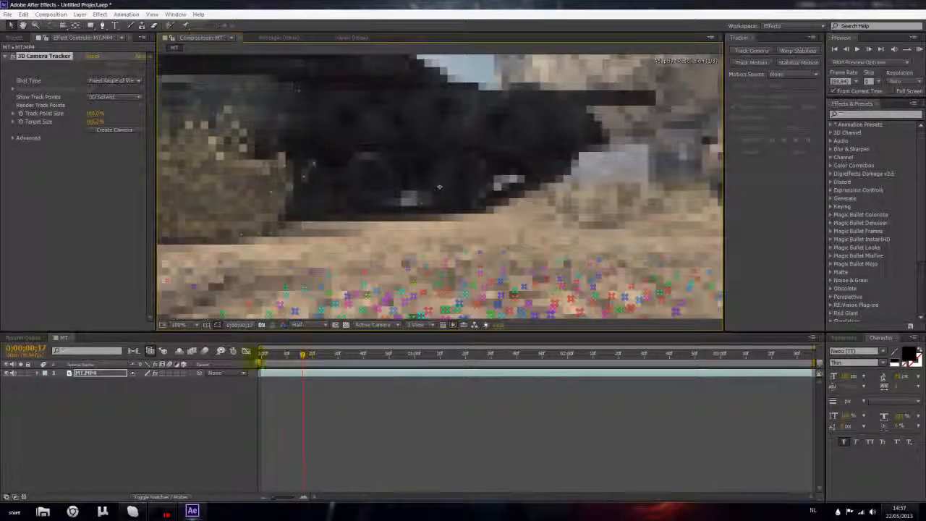
pyautogui.scroll(-1, 291, 279)
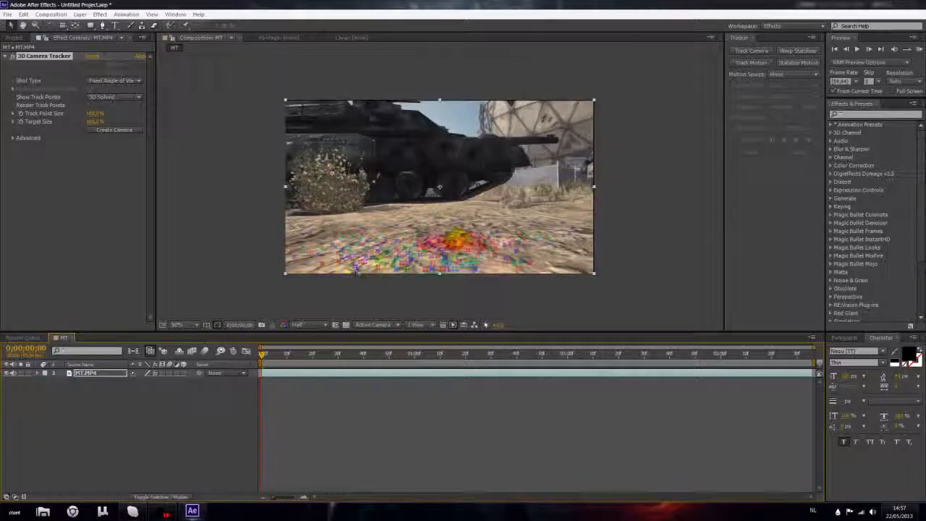
pyautogui.scroll(2, 455, 244)
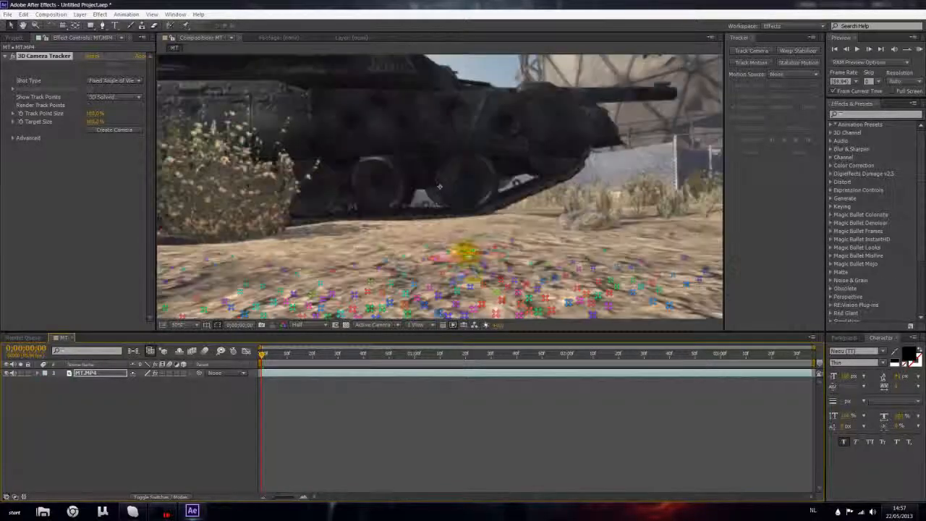
pyautogui.click(475, 294)
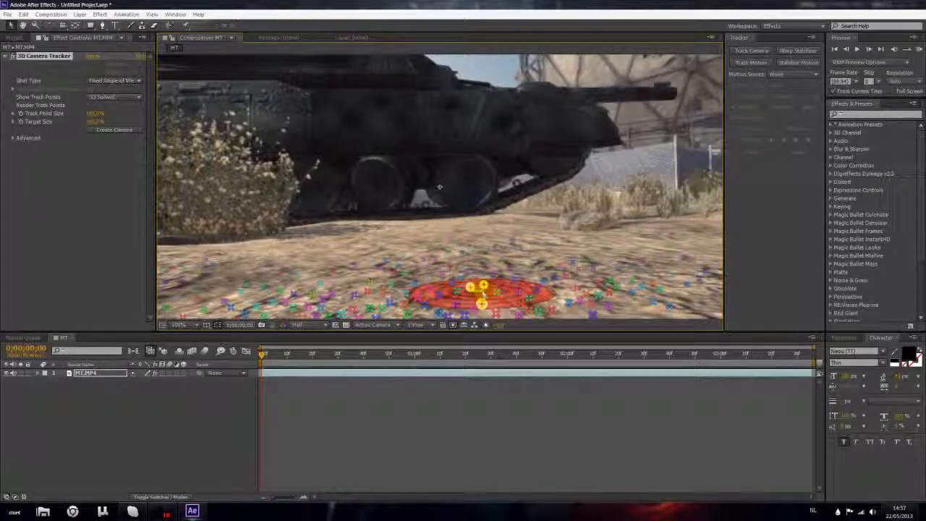
pyautogui.rightClick(482, 293)
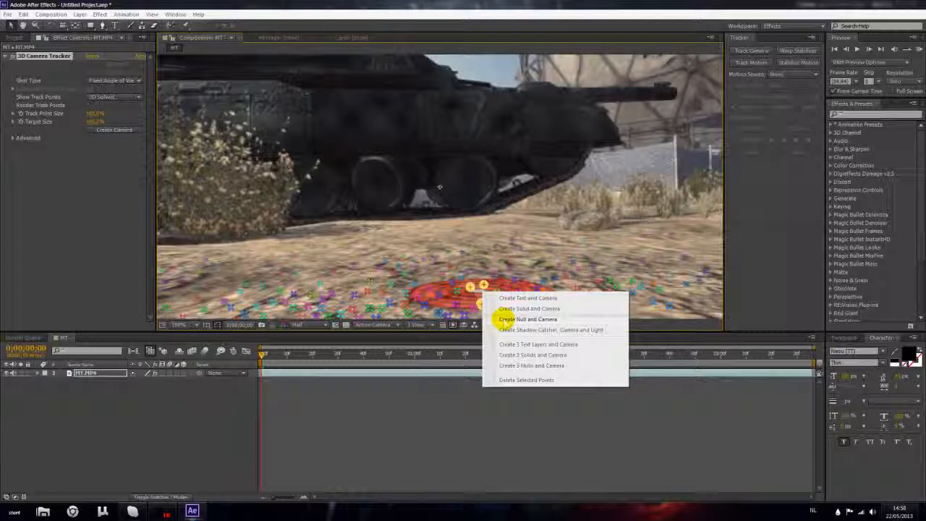
pyautogui.click(505, 319)
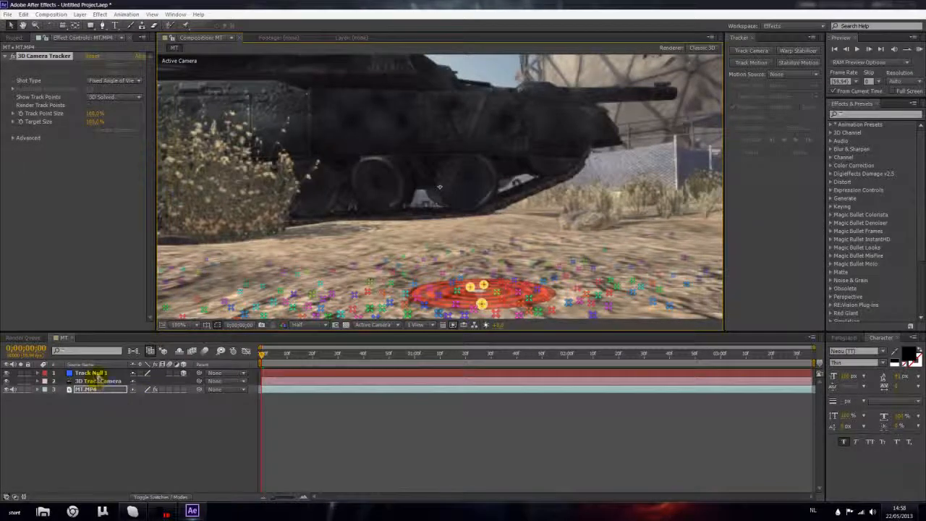
# Select the Track Null 1 layer and scrub through the clip to check how the null follows the ground.
pyautogui.click(92, 373)
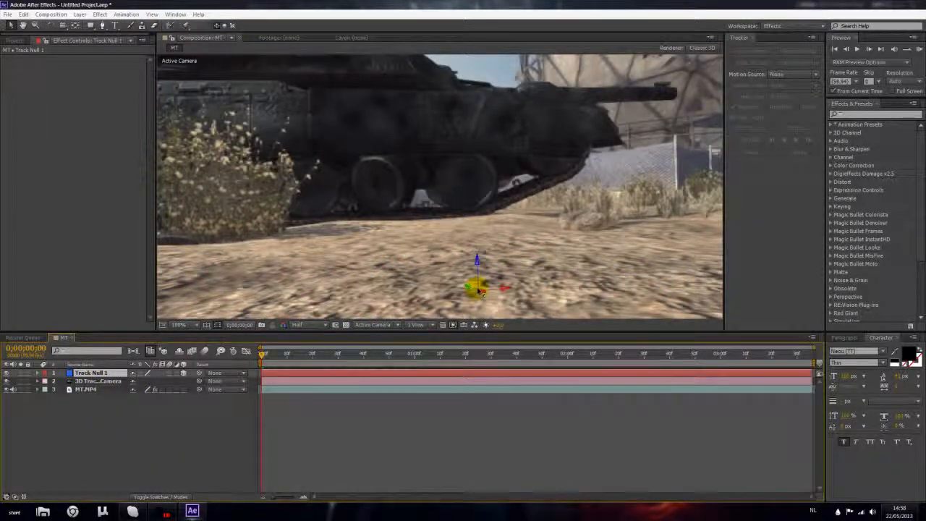
pyautogui.moveTo(263, 355); pyautogui.dragTo(521, 383)
pyautogui.moveTo(354, 359); pyautogui.dragTo(246, 355)
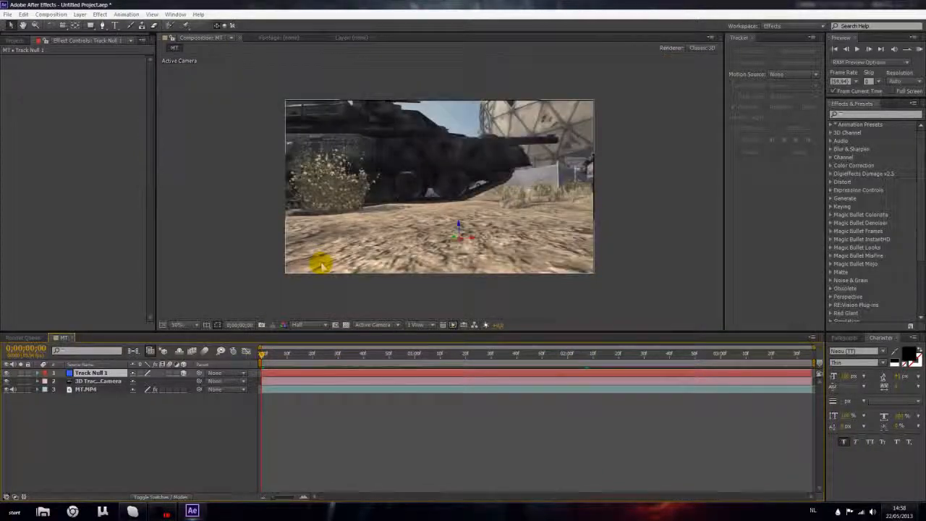
pyautogui.scroll(-2, 320, 264)
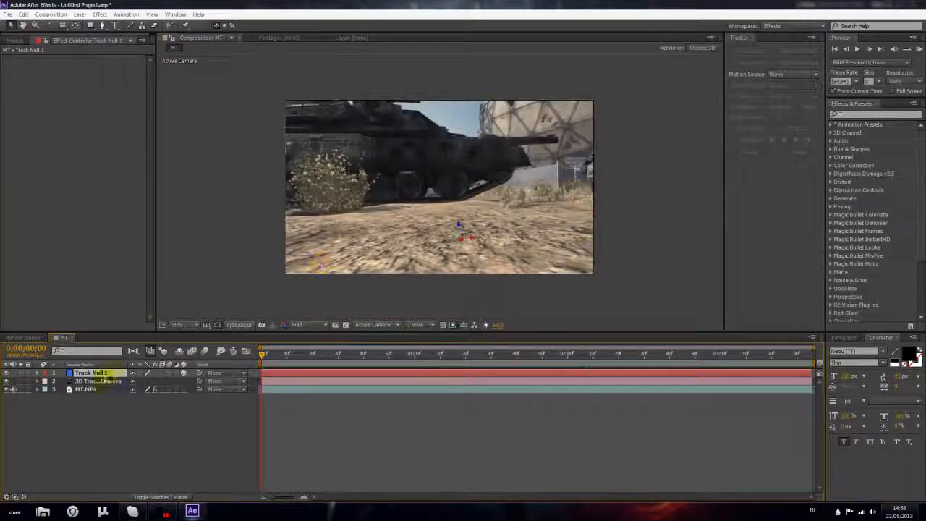
pyautogui.click(94, 404)
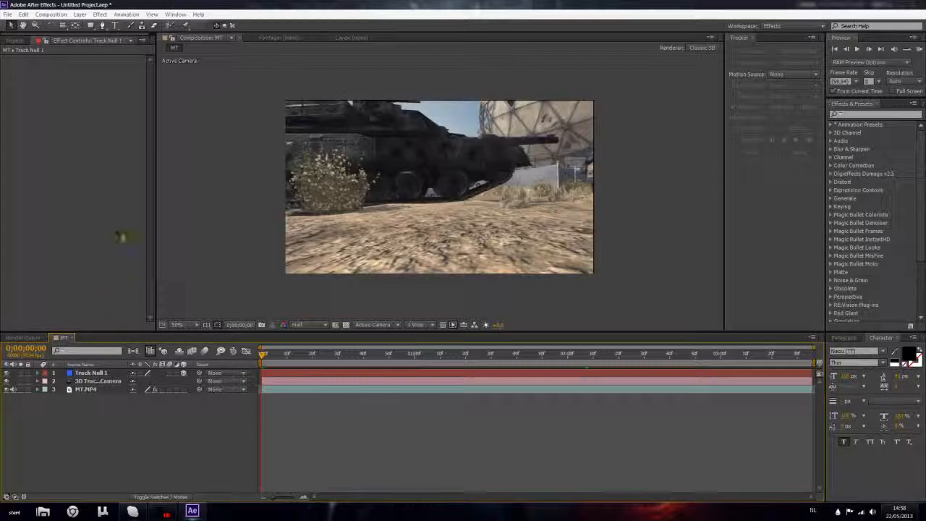
# Add a paragraph text layer reading MOTION TRACK over the tank in the composition.
pyautogui.click(115, 25)
pyautogui.moveTo(329, 141); pyautogui.dragTo(568, 205)
pyautogui.write('M')
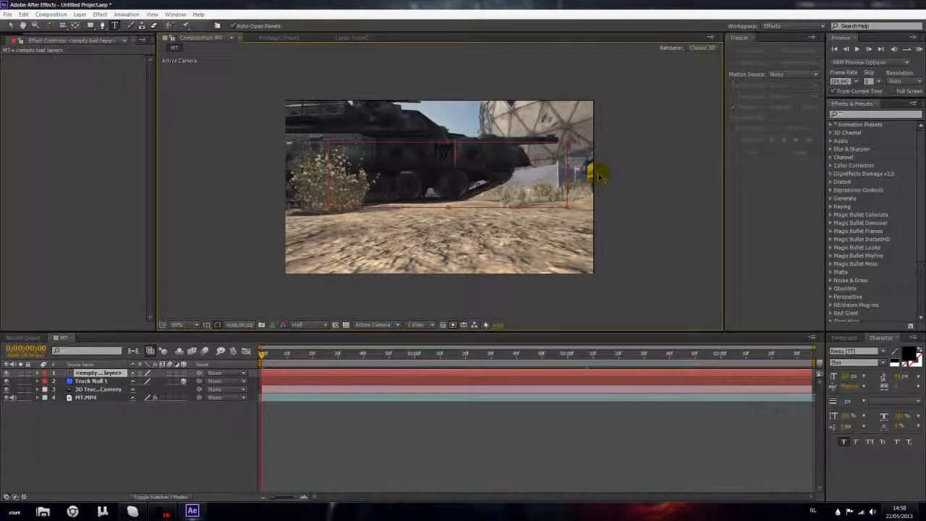
pyautogui.write('OTION TRACKING')
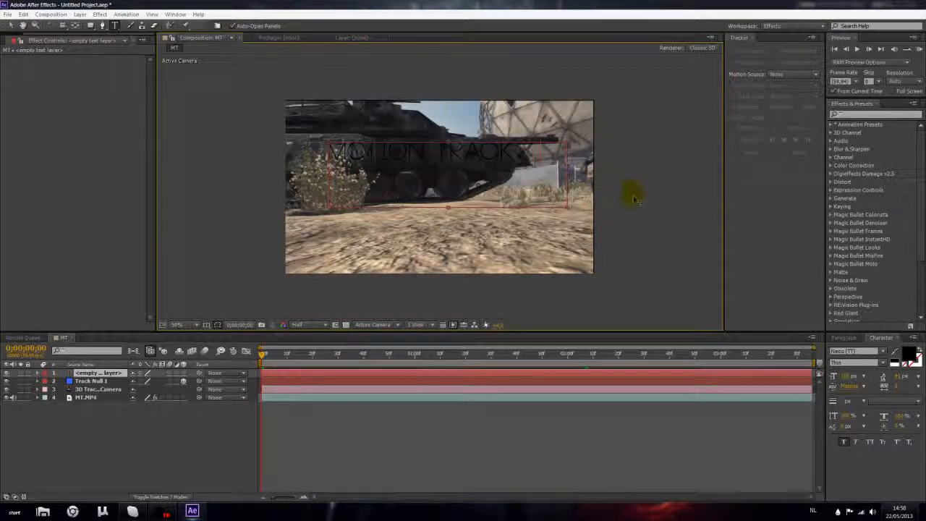
# Change the fill colour of the whole MOTION TRACK text to white and finish editing it.
pyautogui.hotkey('ctrl', 'a')
pyautogui.click(909, 354)
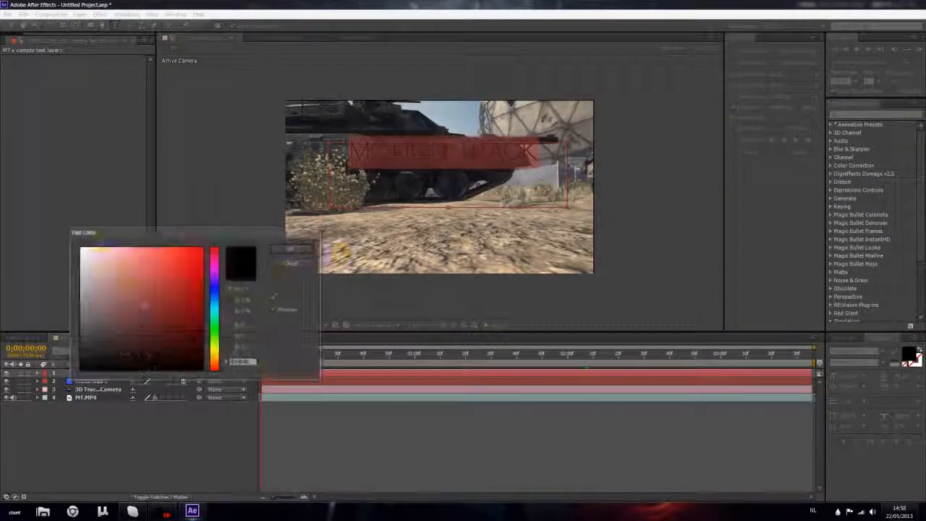
pyautogui.moveTo(123, 264); pyautogui.dragTo(51, 179)
pyautogui.click(292, 249)
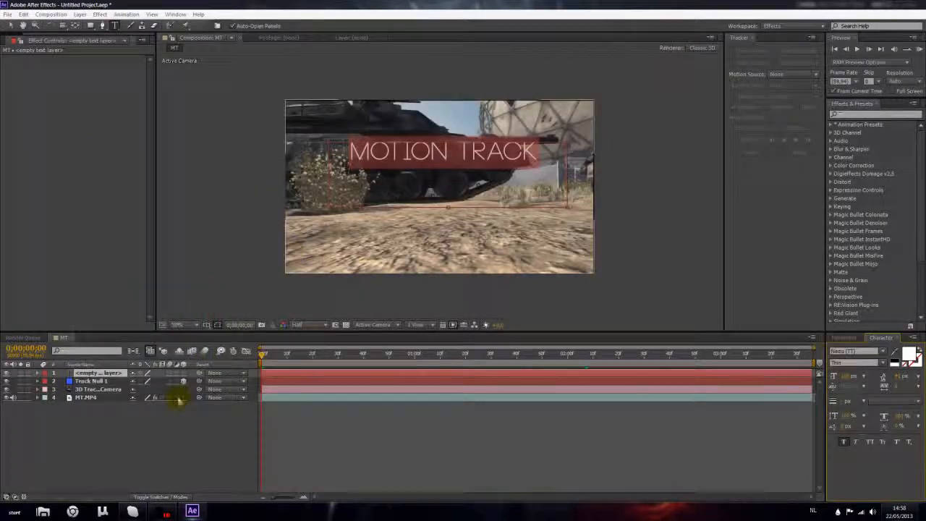
pyautogui.click(176, 400)
pyautogui.click(174, 409)
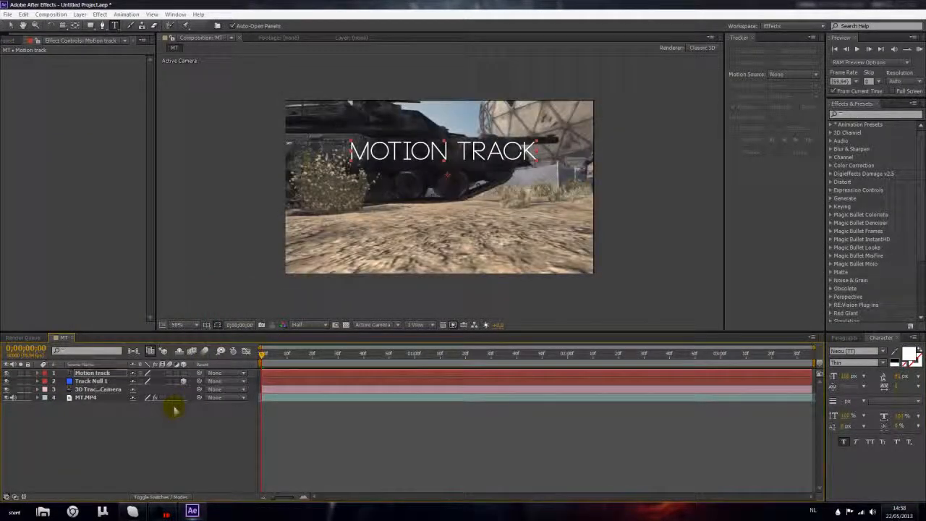
pyautogui.click(11, 25)
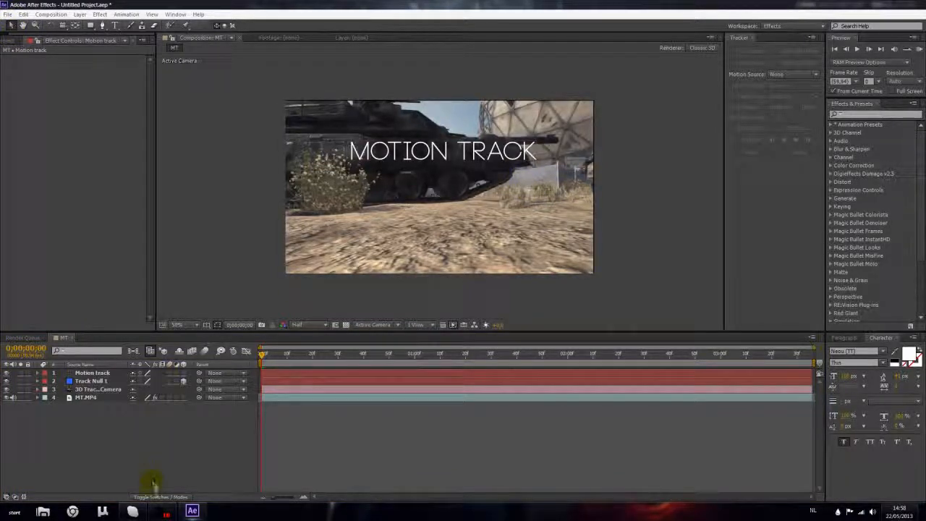
# Make the Motion track text a 3D layer and scrub the timeline to check its movement with the tracked camera.
pyautogui.click(166, 497)
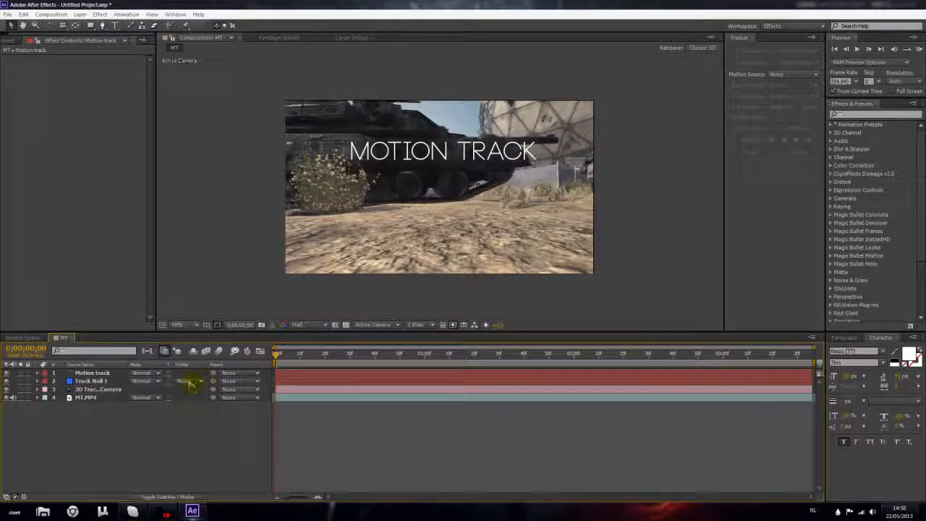
pyautogui.click(161, 496)
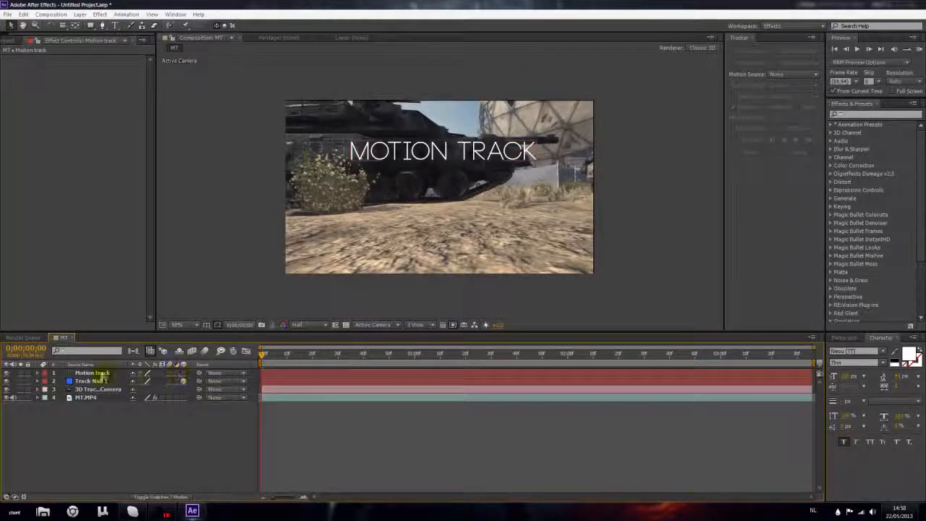
pyautogui.click(176, 373)
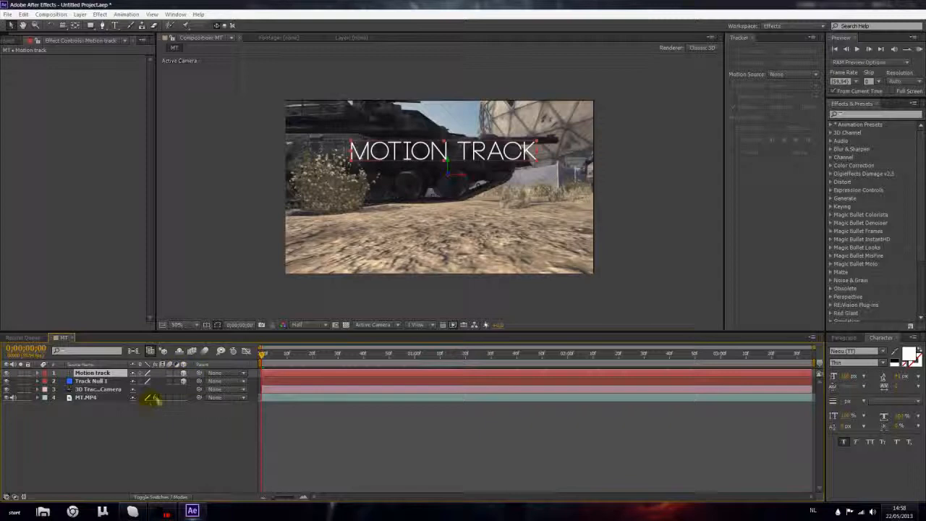
pyautogui.click(191, 424)
pyautogui.moveTo(269, 356); pyautogui.dragTo(474, 370)
pyautogui.click(92, 373)
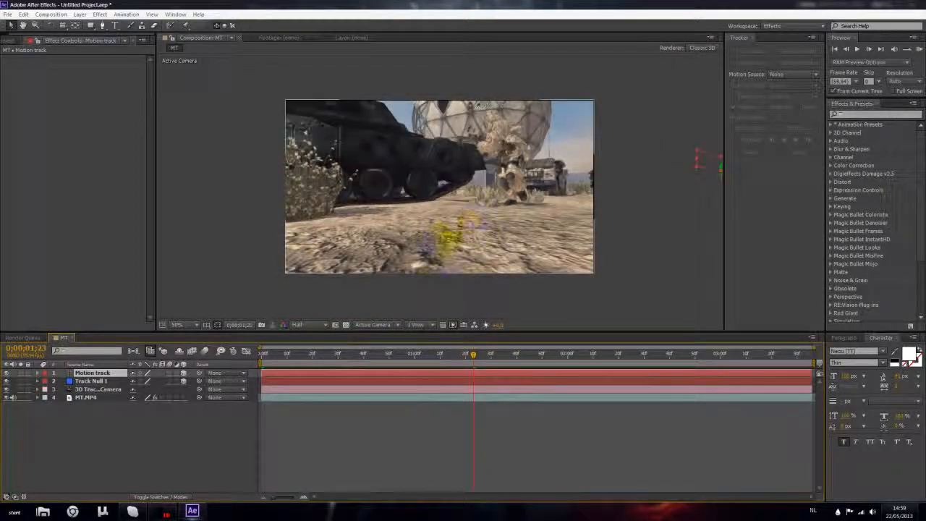
pyautogui.moveTo(474, 354); pyautogui.dragTo(243, 383)
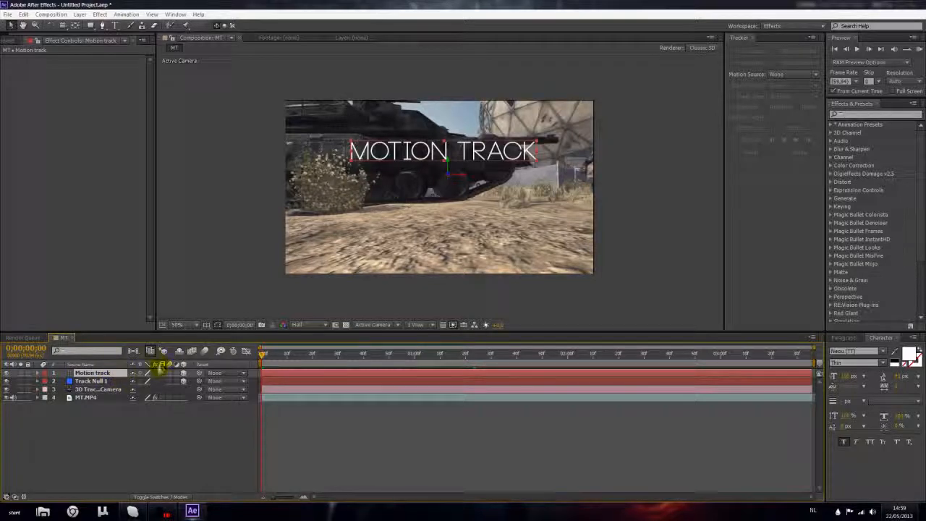
# Push the Motion track text farther back in depth by raising its Z position, and scrub to check the track.
pyautogui.press('p')
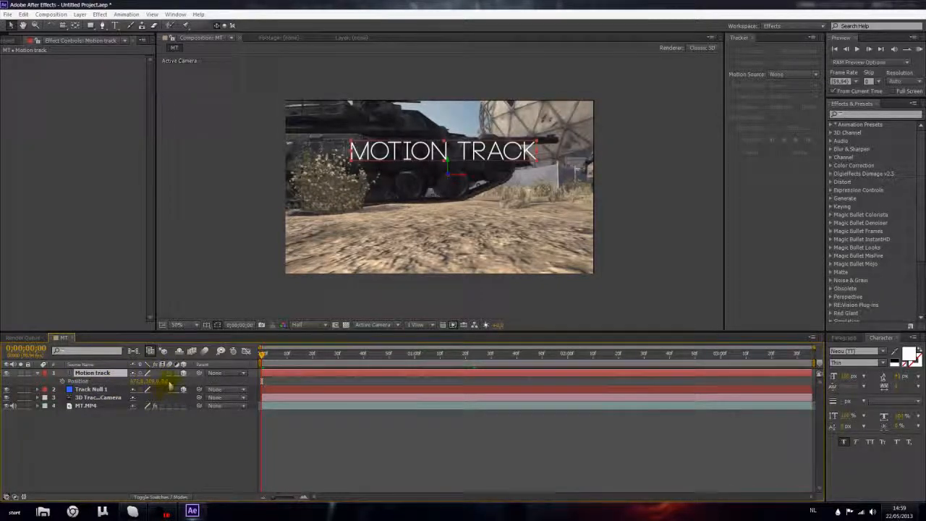
pyautogui.moveTo(166, 386); pyautogui.dragTo(397, 381)
pyautogui.moveTo(270, 354); pyautogui.dragTo(637, 355)
pyautogui.moveTo(513, 355); pyautogui.dragTo(262, 355)
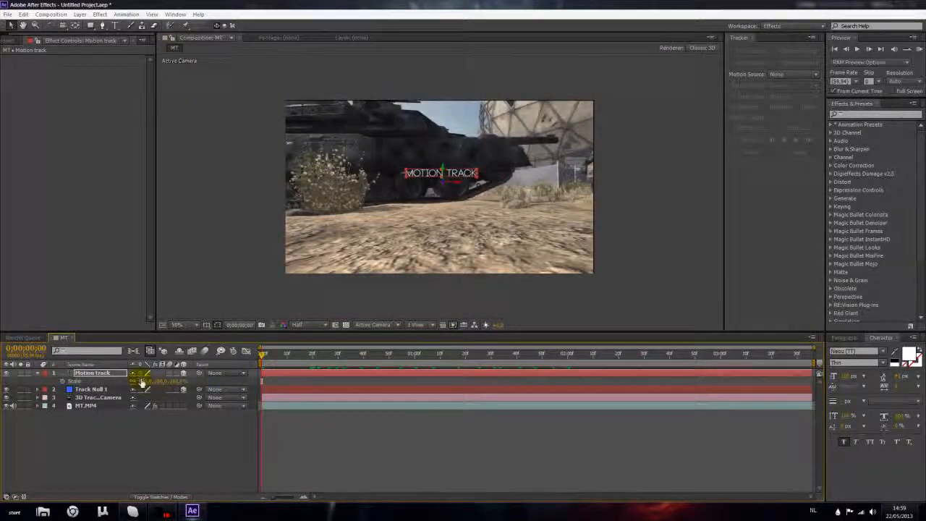
# Scale the Motion track text up to about 248% and place it lower, where the tank meets the ground.
pyautogui.moveTo(142, 381); pyautogui.dragTo(270, 397)
pyautogui.press('p')
pyautogui.press('s')
pyautogui.moveTo(145, 382); pyautogui.dragTo(184, 381)
pyautogui.click(196, 445)
# Scrub through the whole clip and back to the first frame to check how the enlarged text tracks the scene.
pyautogui.moveTo(264, 354); pyautogui.dragTo(398, 355)
pyautogui.moveTo(481, 364); pyautogui.dragTo(631, 377)
pyautogui.moveTo(721, 384); pyautogui.dragTo(231, 392)
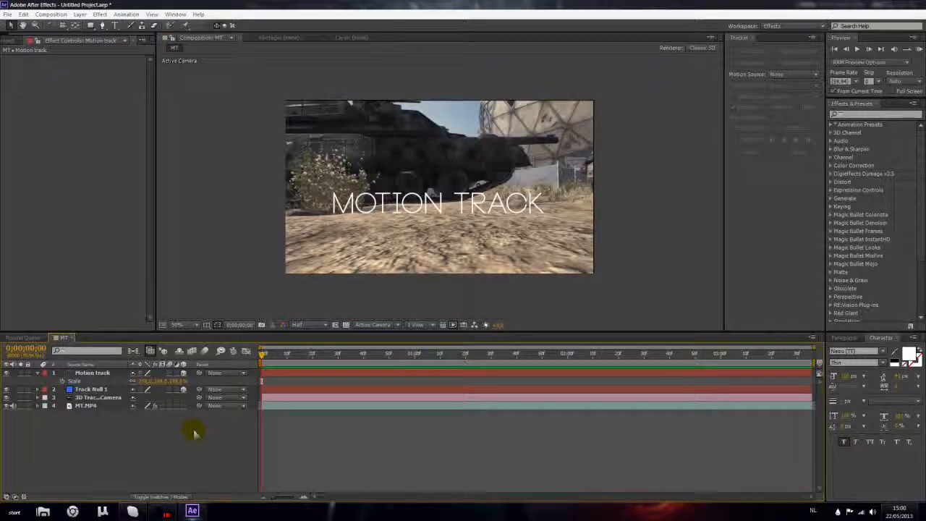
pyautogui.moveTo(263, 354)
pyautogui.mouseDown()
pyautogui.moveTo(528, 341)
pyautogui.moveTo(262, 353)
pyautogui.mouseUp()
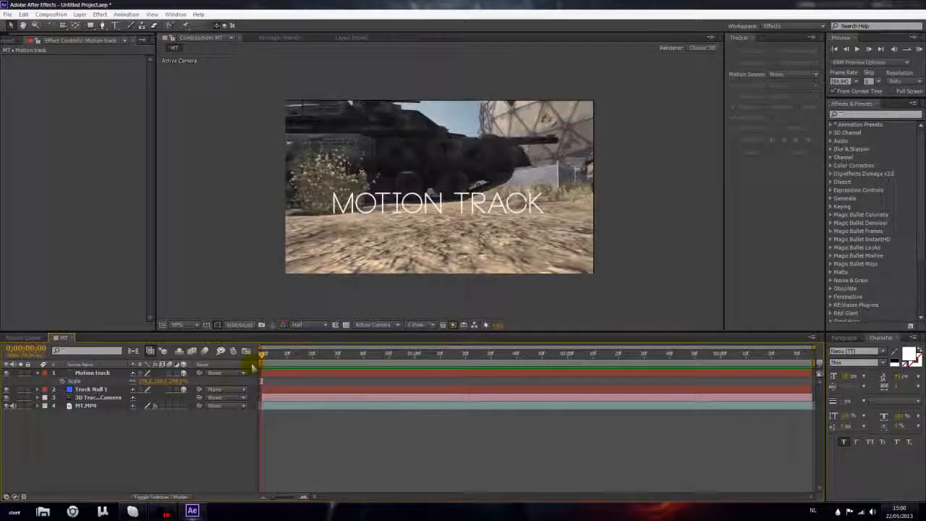
# Duplicate the Motion track text layer twice and colour both copies dark grey.
pyautogui.click(386, 207)
pyautogui.press('.')
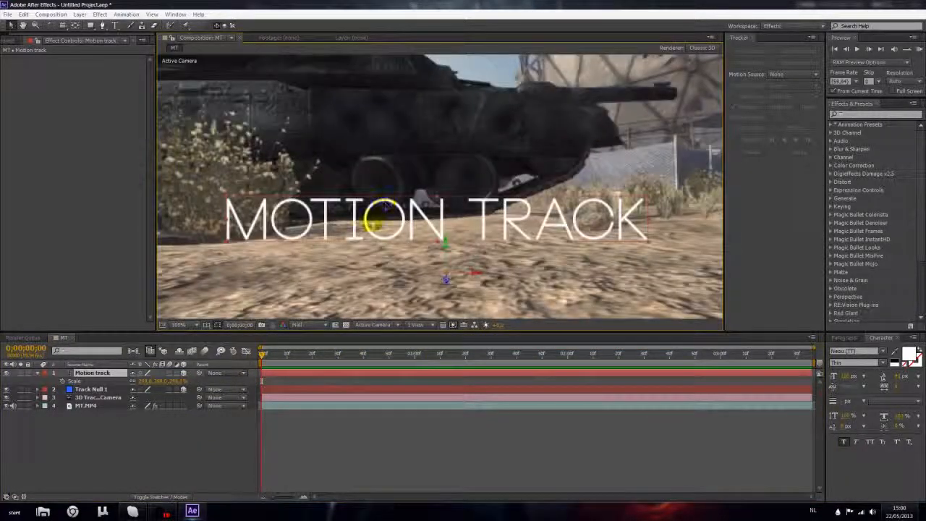
pyautogui.press(',')
pyautogui.hotkey('ctrl', 'd')
pyautogui.hotkey('ctrl', 'd')
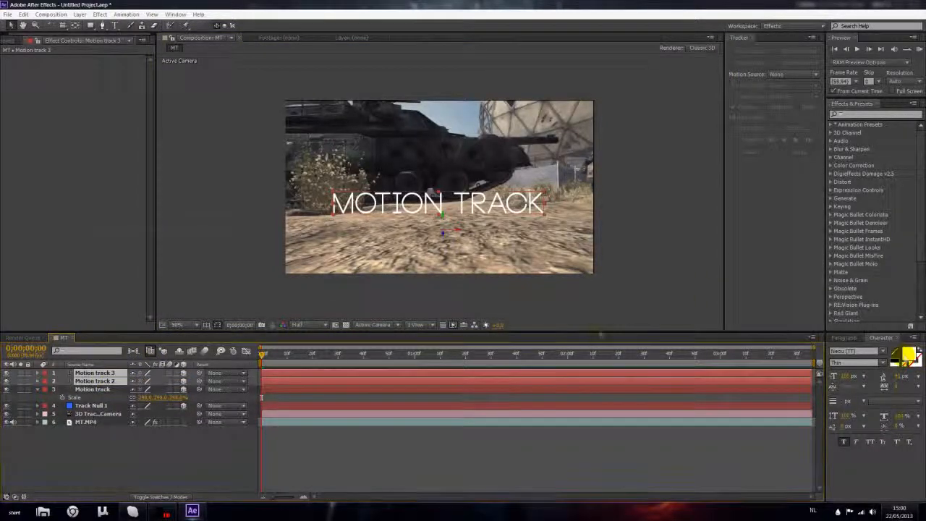
pyautogui.click(909, 354)
pyautogui.click(81, 335)
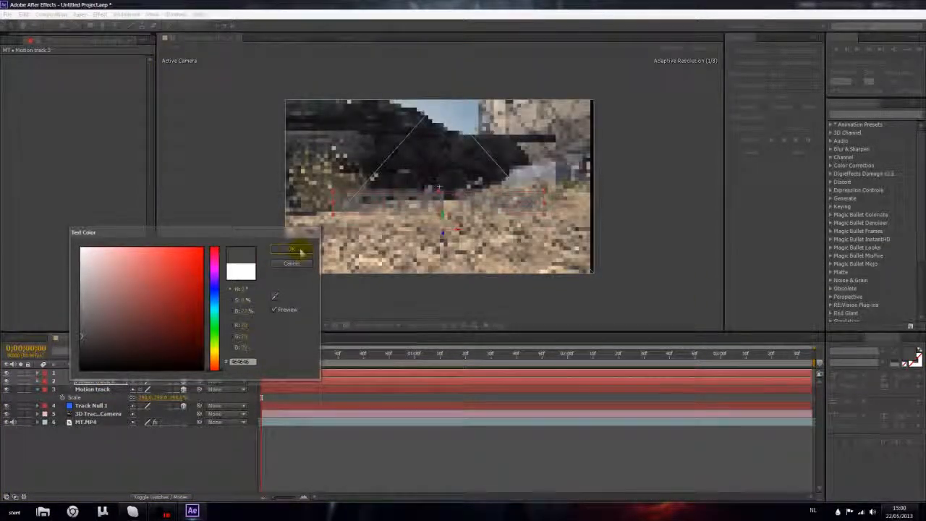
pyautogui.click(299, 250)
# Place the grey copies beneath the original text and scale them slightly smaller, with Motion track 3 larger than Motion track 2.
pyautogui.click(101, 381)
pyautogui.press('s')
pyautogui.moveTo(104, 395); pyautogui.dragTo(143, 398)
pyautogui.click(118, 455)
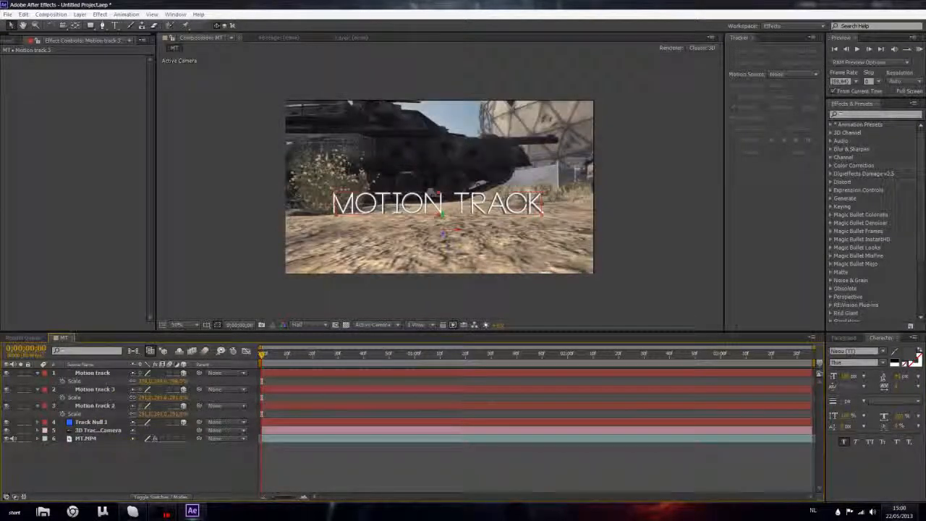
pyautogui.scroll(1, 331, 264)
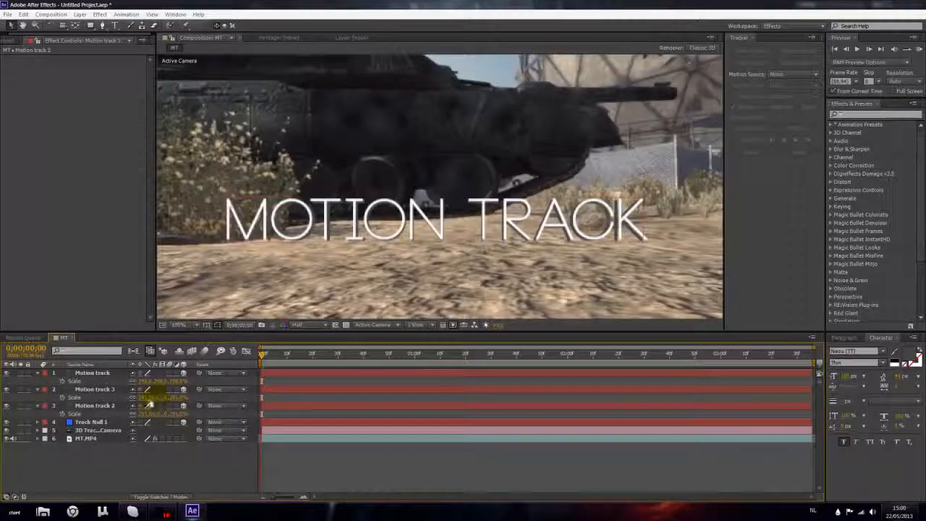
pyautogui.moveTo(151, 399); pyautogui.dragTo(149, 402)
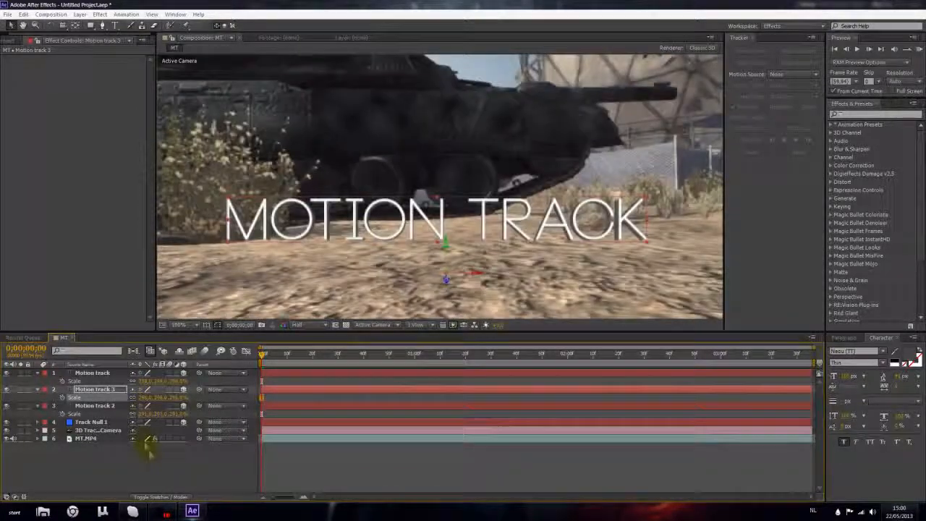
pyautogui.click(141, 459)
# Scrub the clip back to the first frame and inspect the layered text's depth effect up close.
pyautogui.moveTo(265, 354); pyautogui.dragTo(238, 387)
pyautogui.scroll(-1, 338, 238)
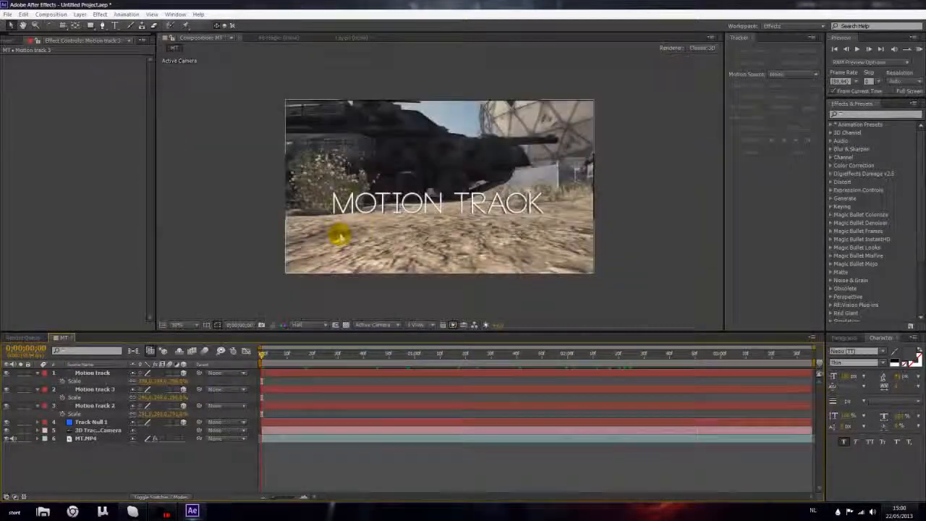
pyautogui.scroll(1, 413, 207)
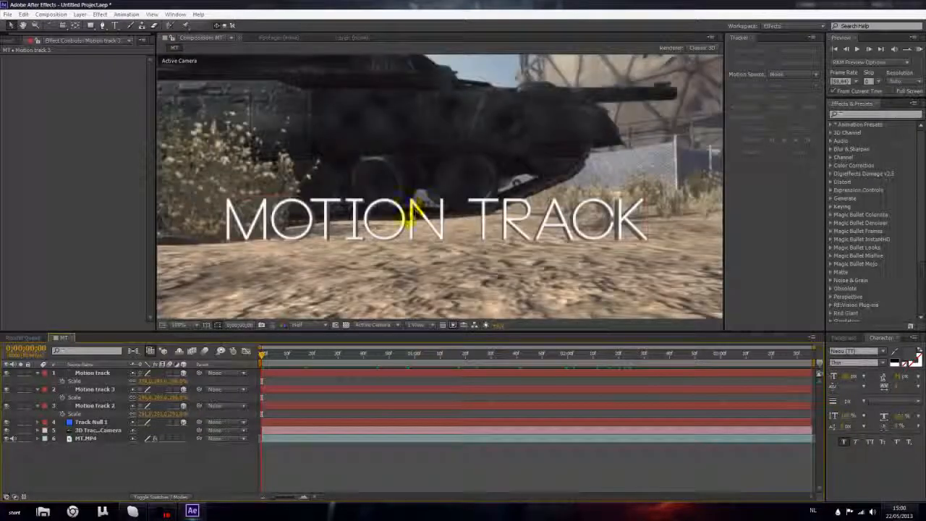
pyautogui.scroll(-1, 413, 207)
# Delete the Motion track 2 and Motion track 3 layers.
pyautogui.click(94, 389)
pyautogui.keyDown('ctrl'); pyautogui.click(95, 405); pyautogui.keyUp('ctrl')
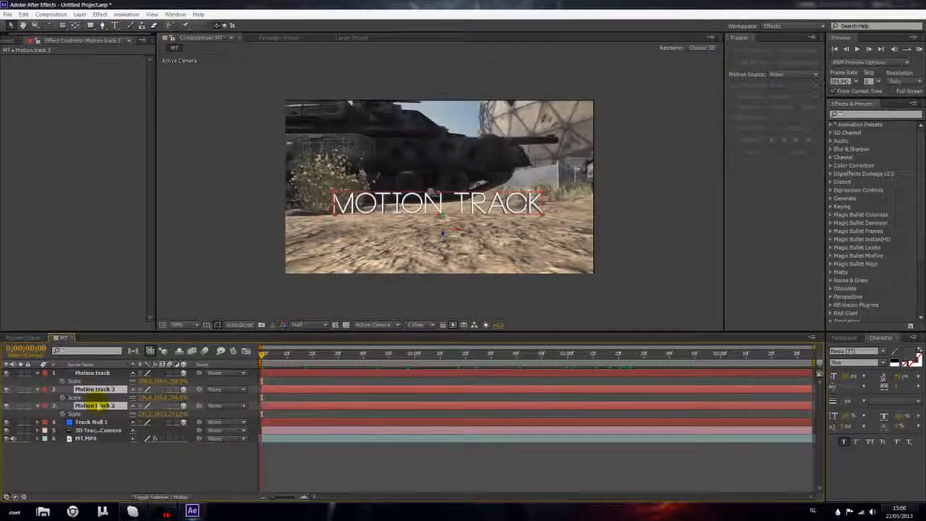
pyautogui.press('Delete')
# Collapse the Motion track layer's Scale property and clear the layer selection.
pyautogui.click(92, 372)
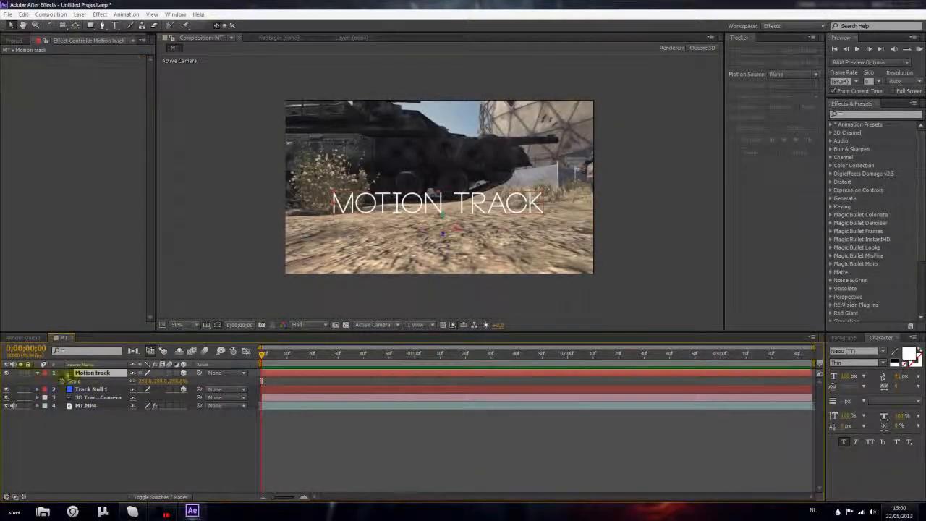
pyautogui.click(35, 374)
pyautogui.click(169, 422)
# Scrub and preview the clip from the first frame to check the single text layer's motion track.
pyautogui.moveTo(260, 353); pyautogui.dragTo(476, 359)
pyautogui.moveTo(249, 391); pyautogui.dragTo(226, 399)
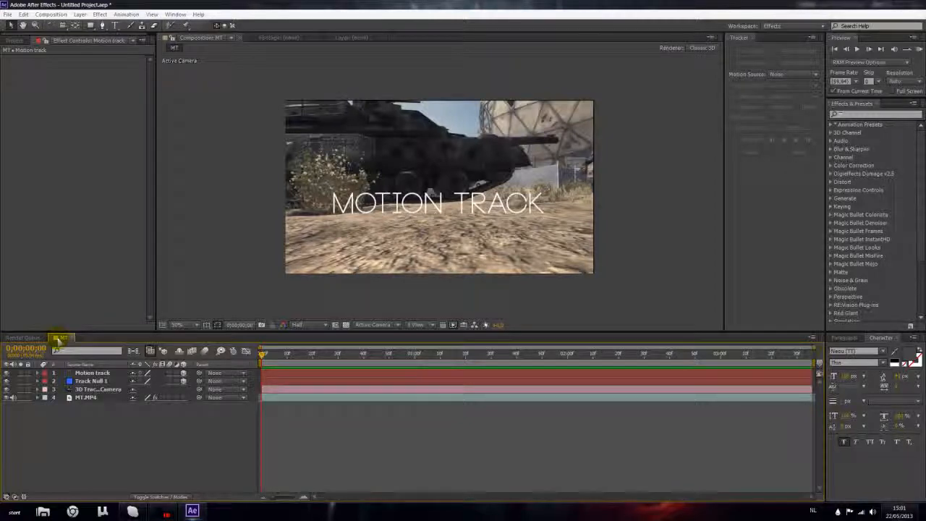
pyautogui.press('space')
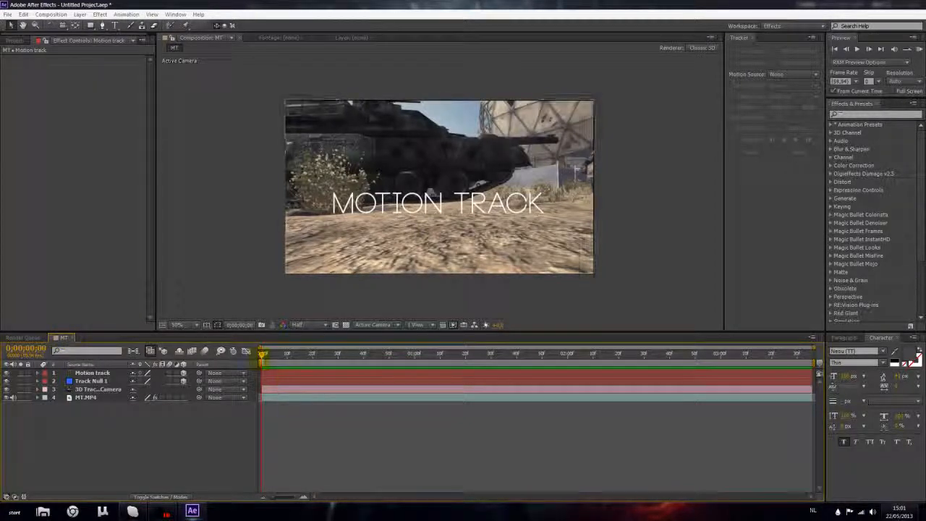
pyautogui.moveTo(812, 348); pyautogui.dragTo(245, 381)
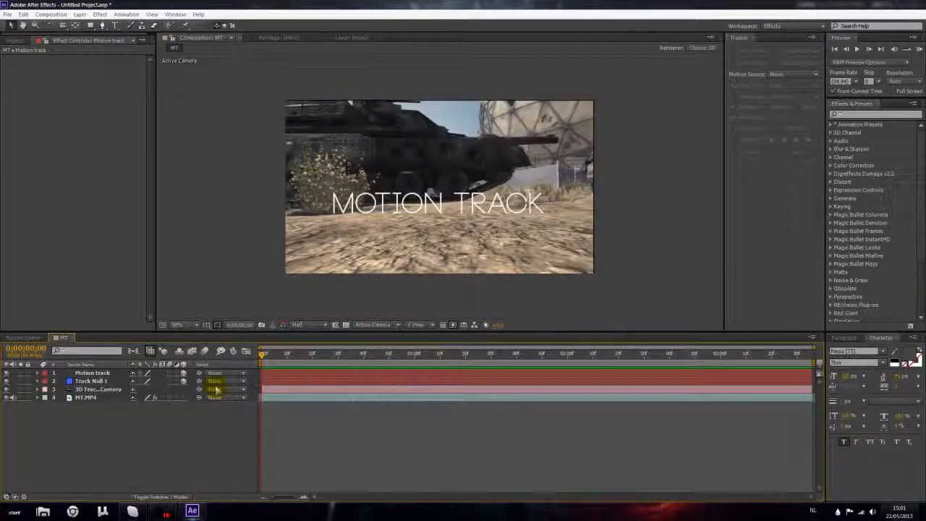
pyautogui.moveTo(364, 363); pyautogui.dragTo(246, 364)
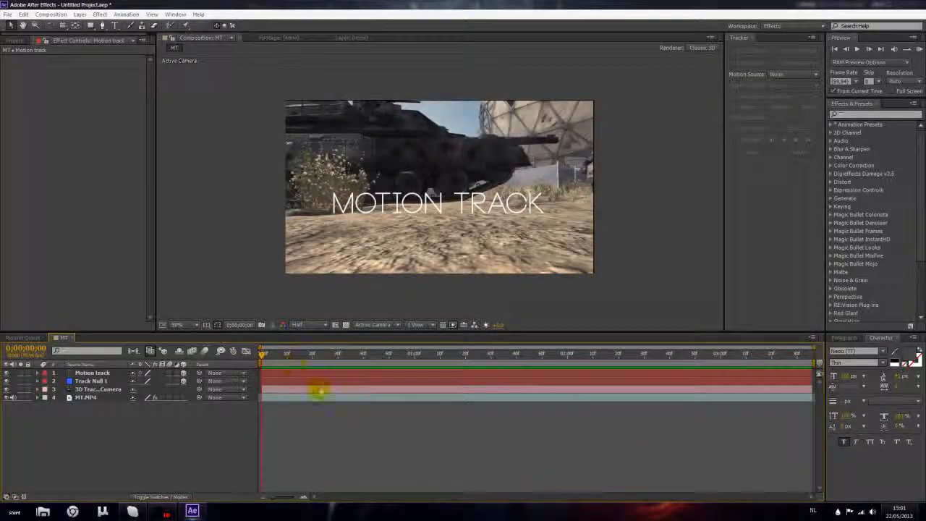